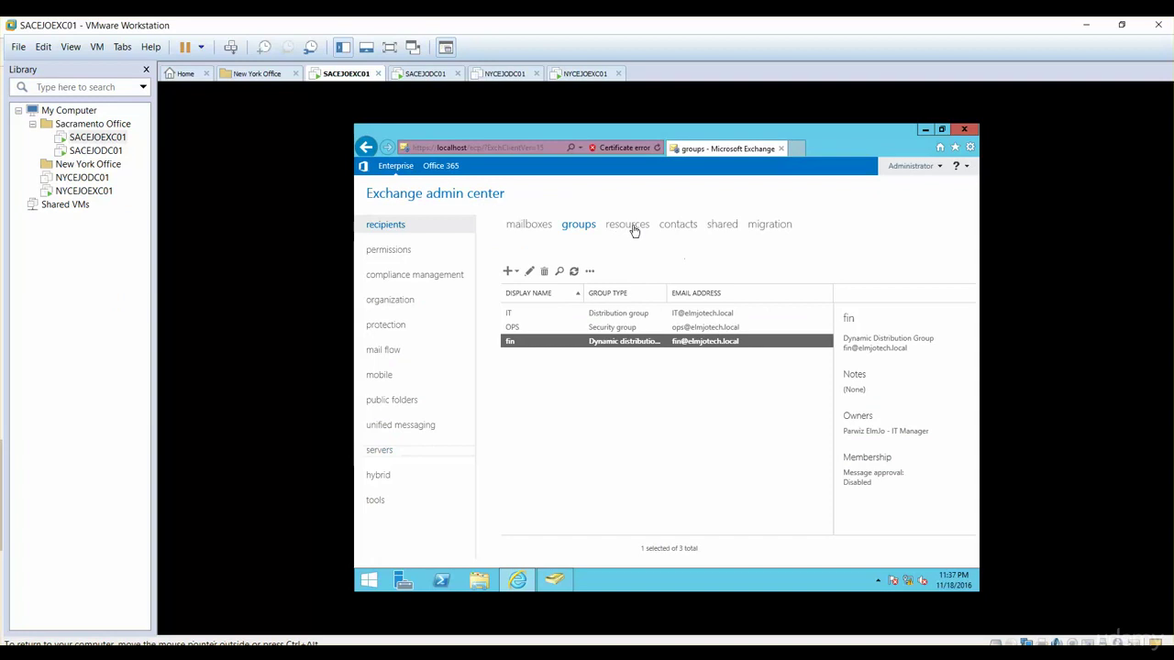
- Start a new room mailbox from the resources list
left_click(631, 230)
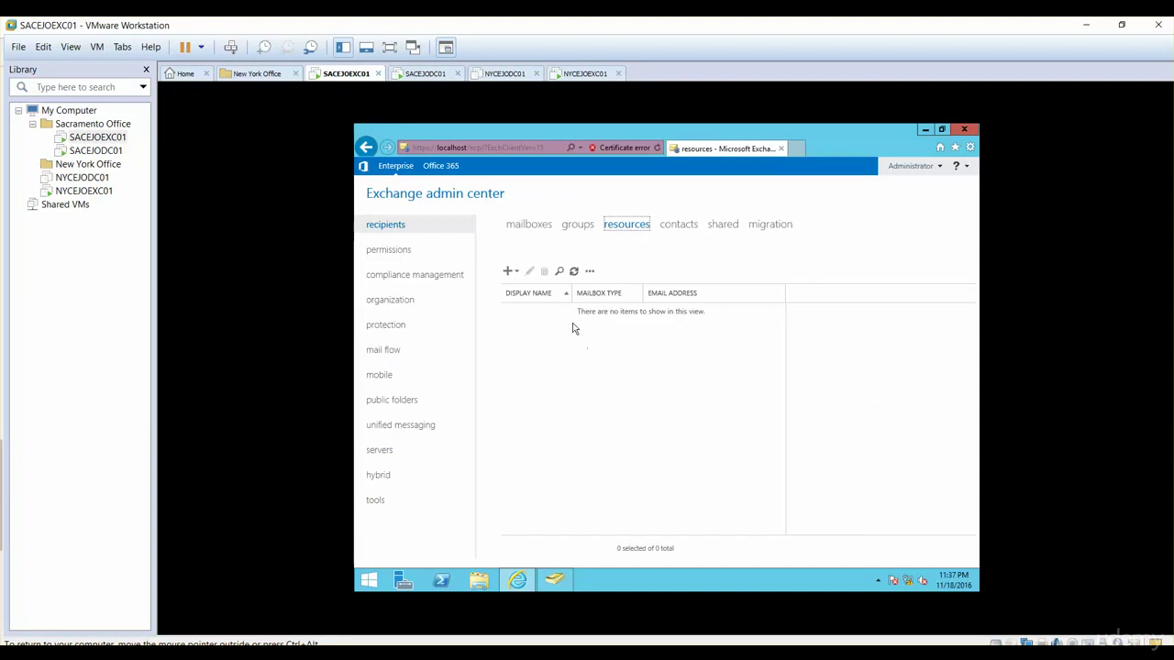
left_click(509, 272)
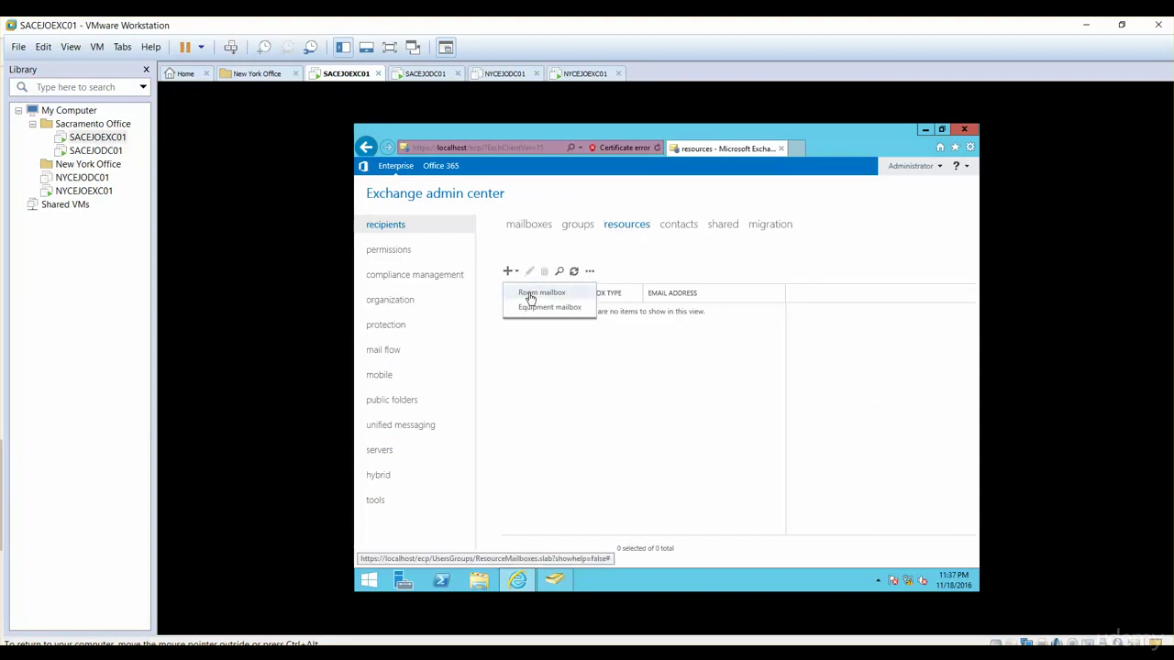
left_click(530, 295)
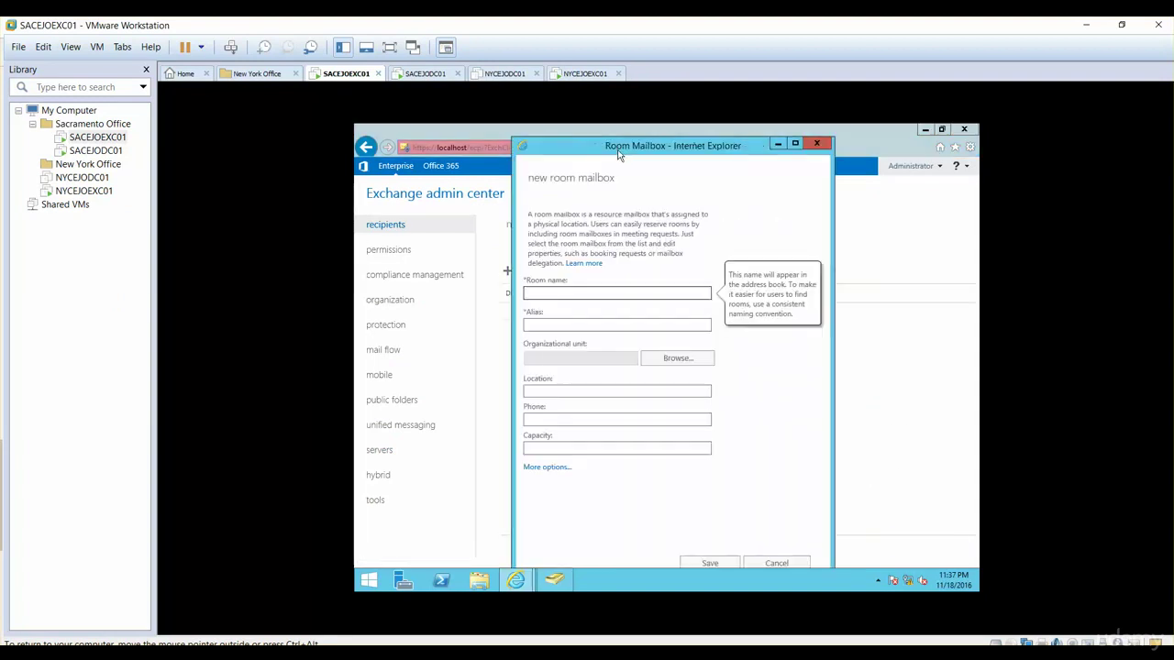
- Enter innnoout as the room name and copy it into the alias field
left_click(545, 294)
type("innnoout")
left_click(541, 322)
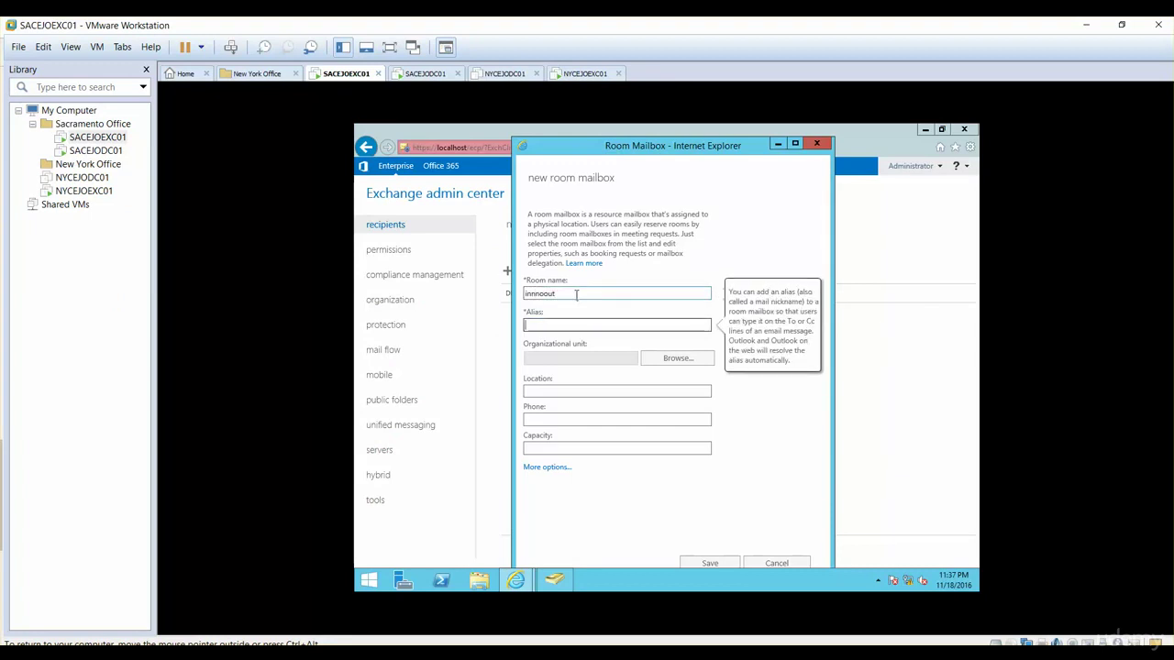
left_click_drag(577, 294, 438, 297)
key("ctrl+c")
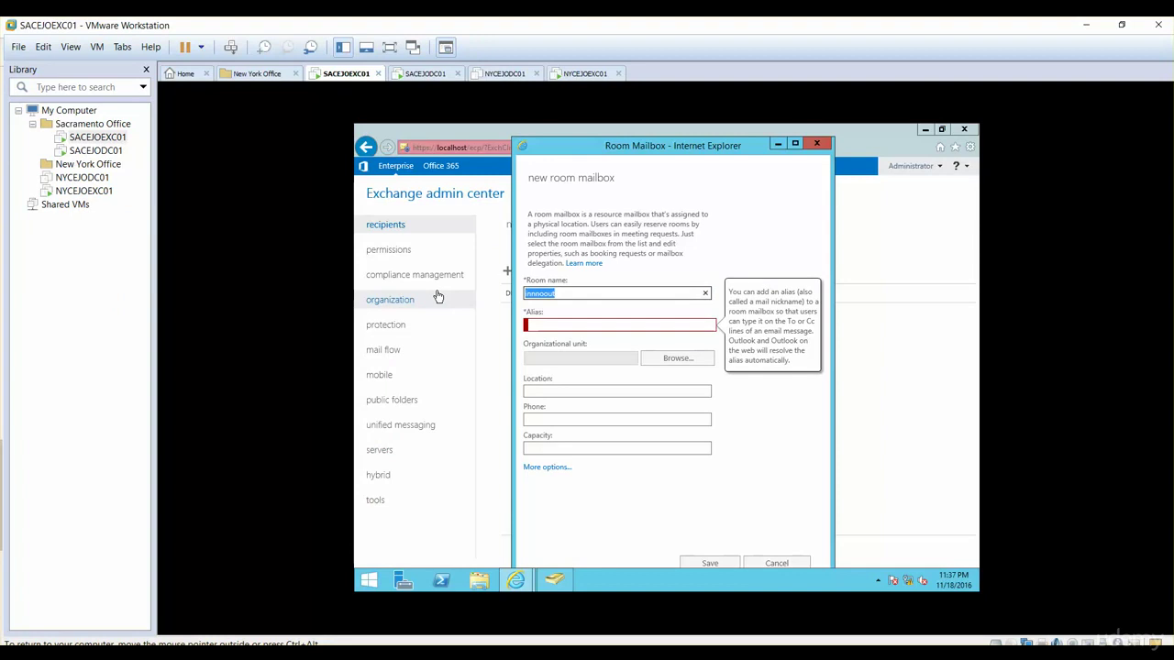
left_click(541, 326)
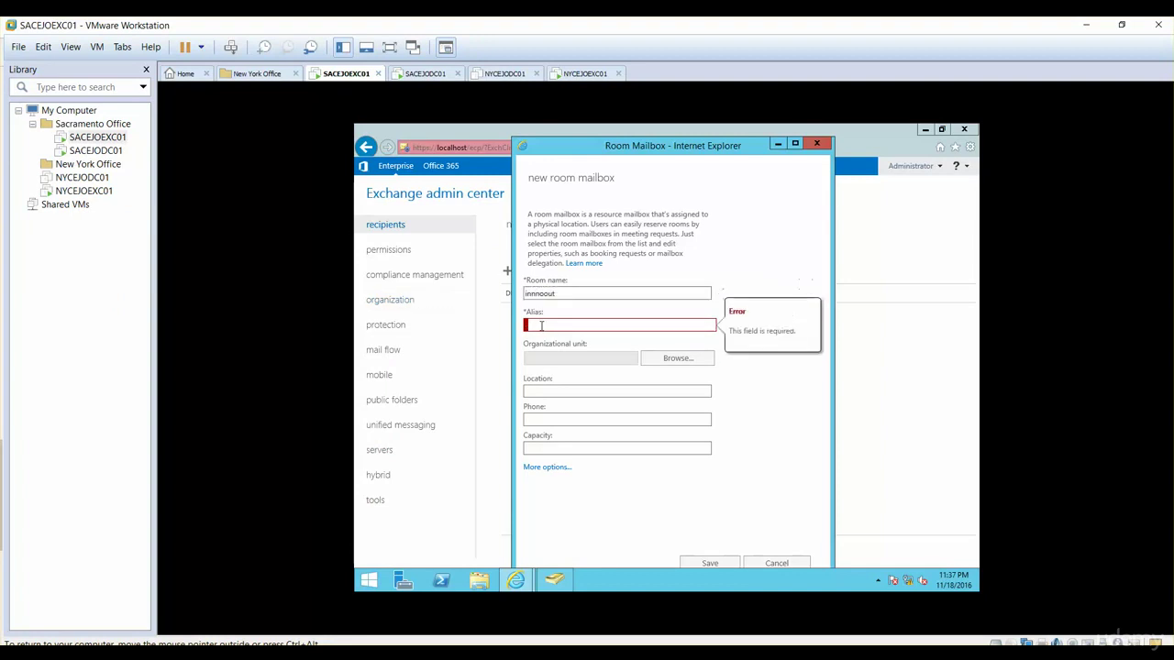
key("ctrl+v")
left_click(664, 361)
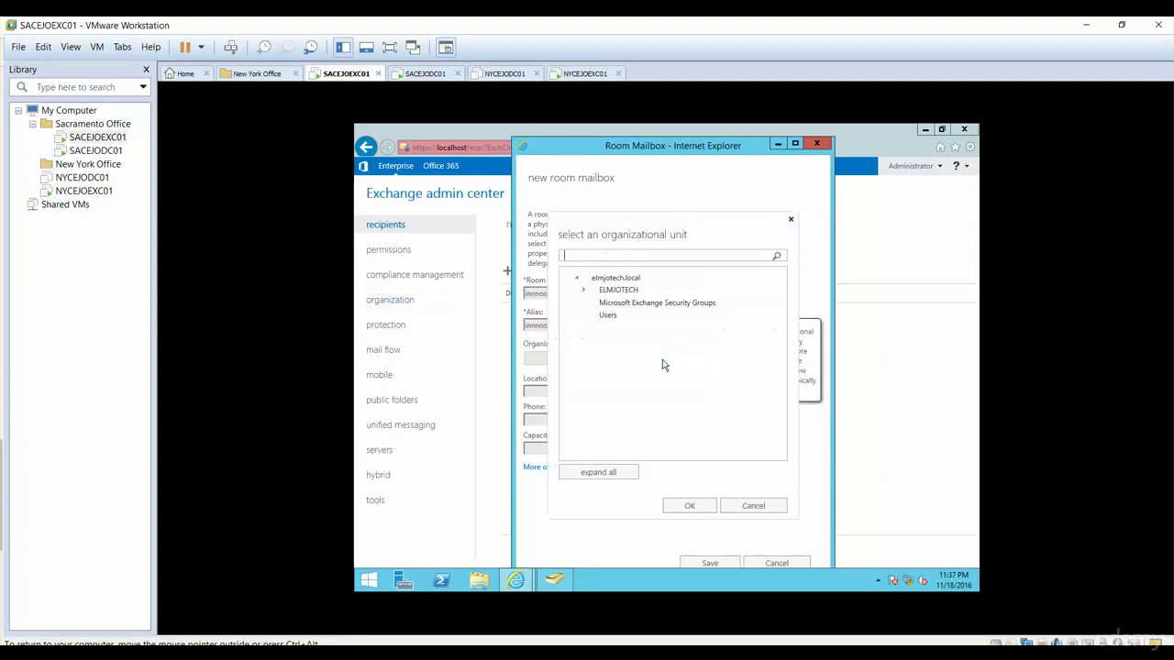
- Set the room's organizational unit to elmjotech.local/Users
left_click(584, 290)
left_click(619, 312)
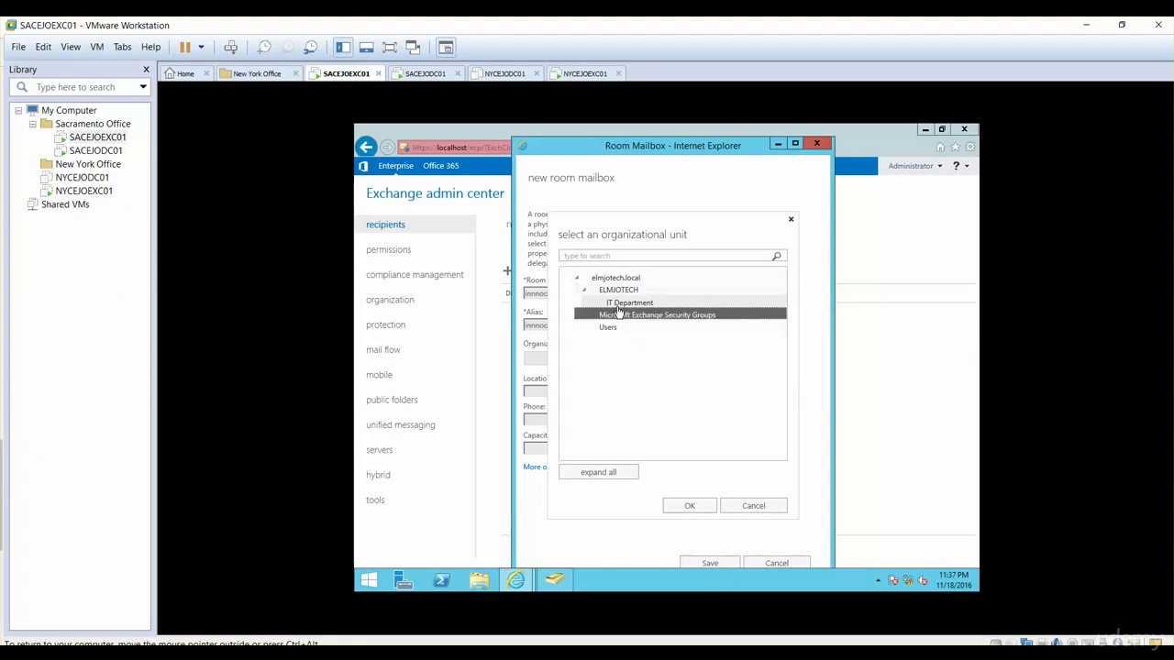
left_click(605, 328)
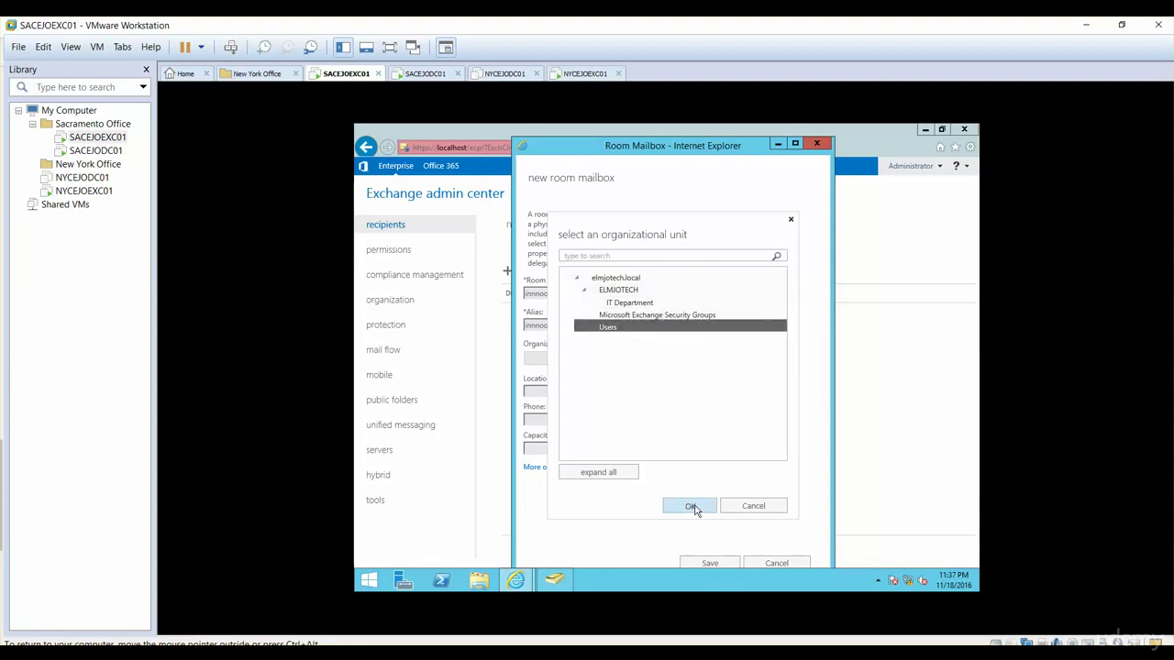
left_click(692, 508)
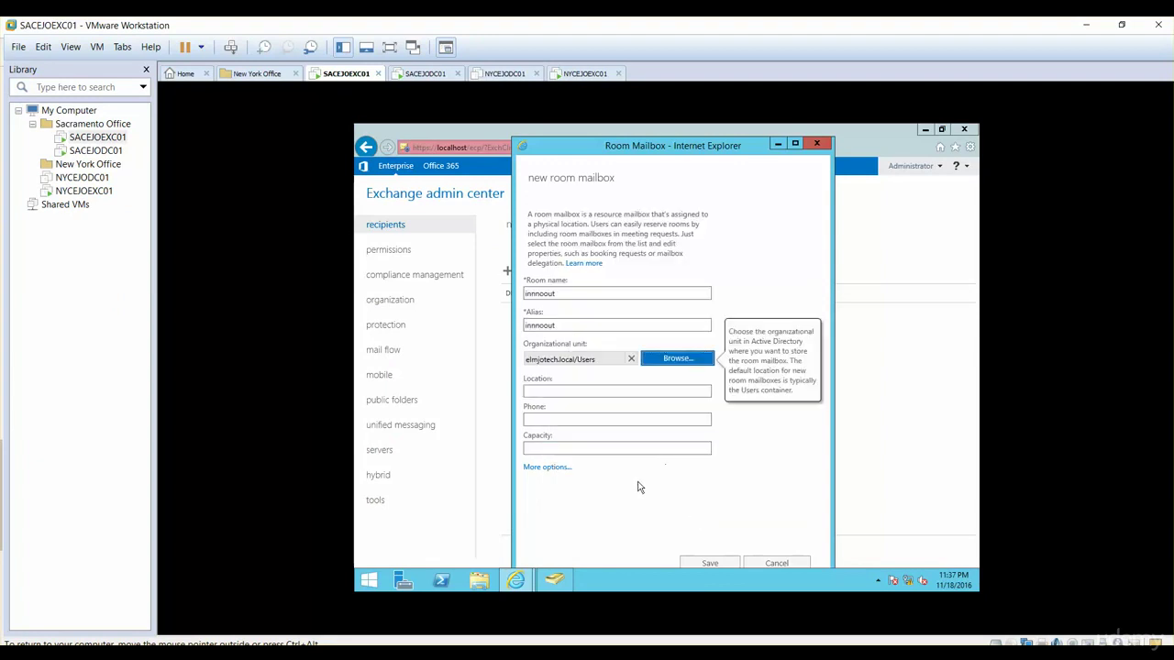
- Set the room's location to Sacrameto and its capacity to 100
left_click(572, 392)
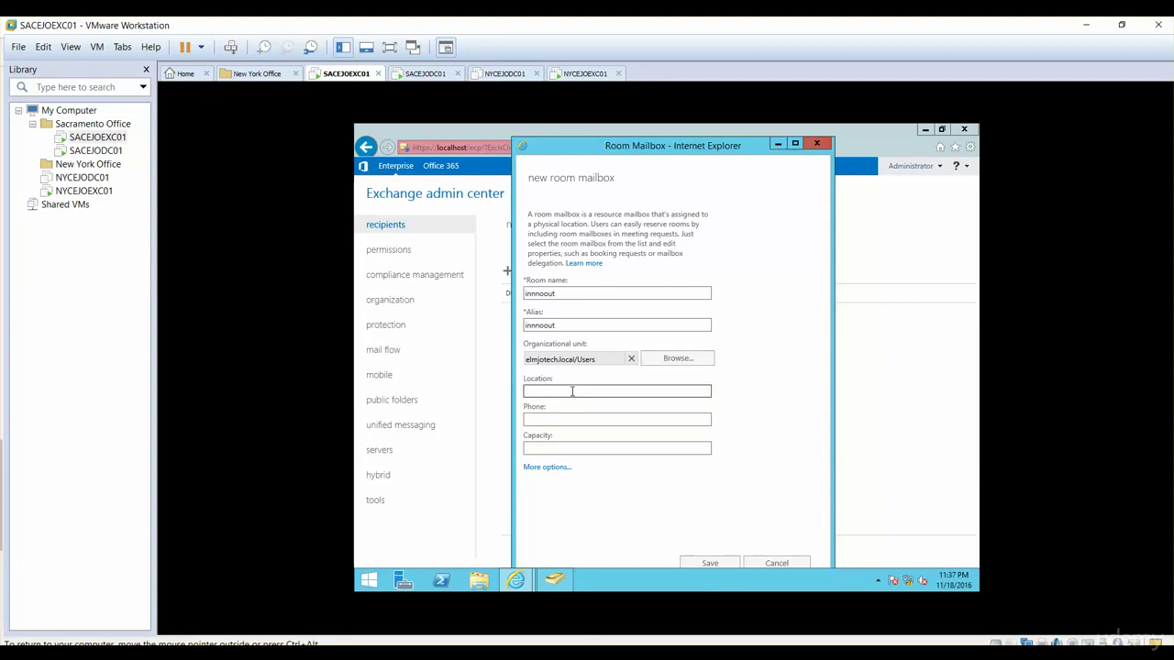
type("SAcrament")
key("BackSpace")
key("BackSpace")
key("BackSpace")
key("BackSpace")
key("BackSpace")
key("BackSpace")
key("BackSpace")
key("BackSpace")
type("acrameto")
left_click(566, 417)
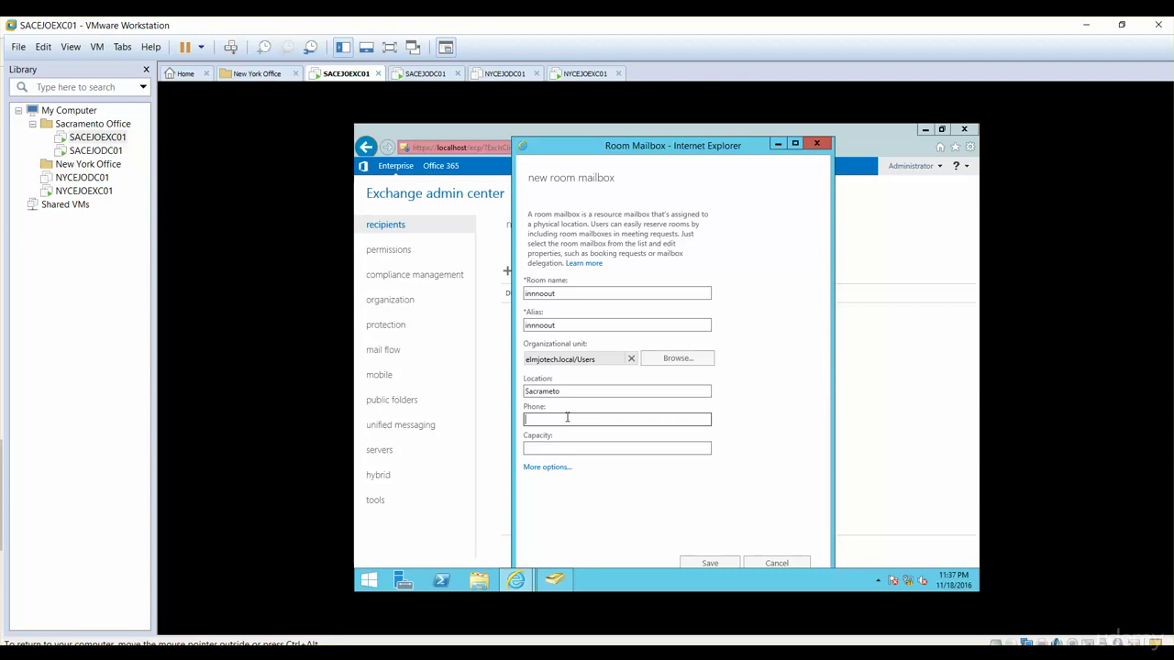
left_click(547, 448)
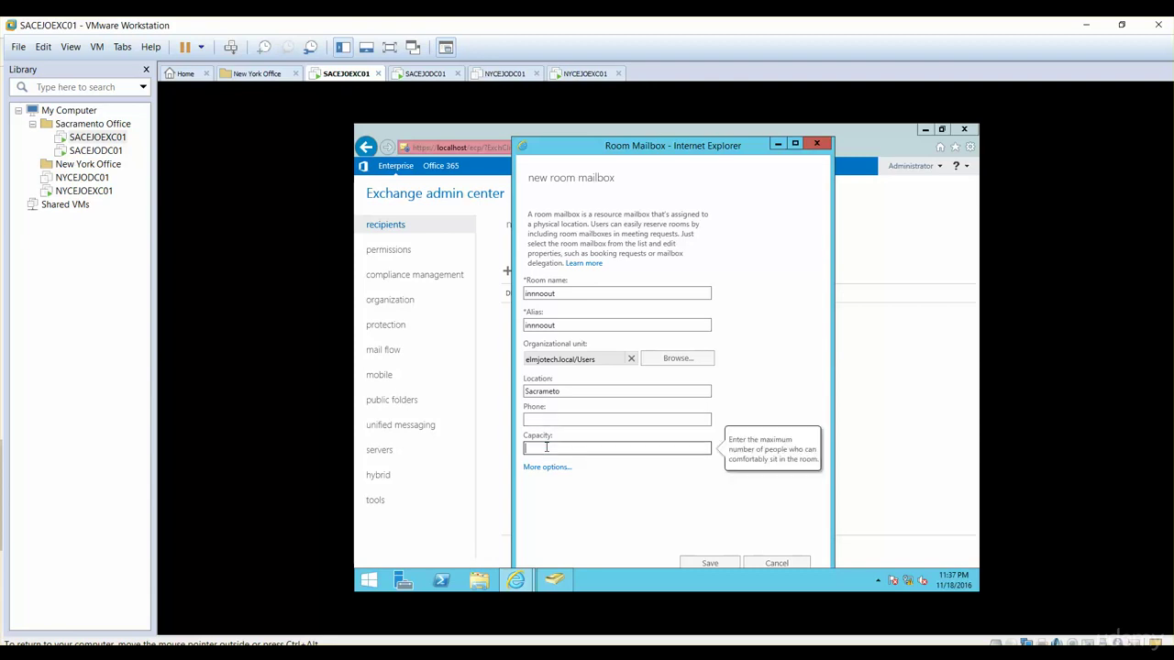
type("100")
left_click(546, 471)
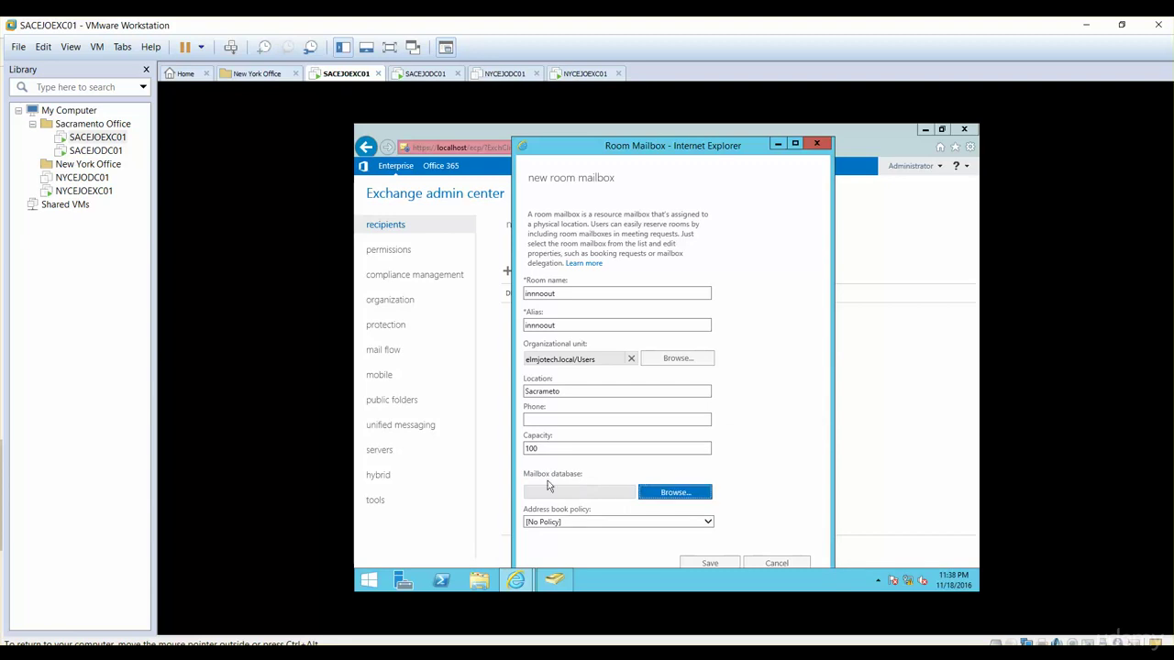
left_click(669, 492)
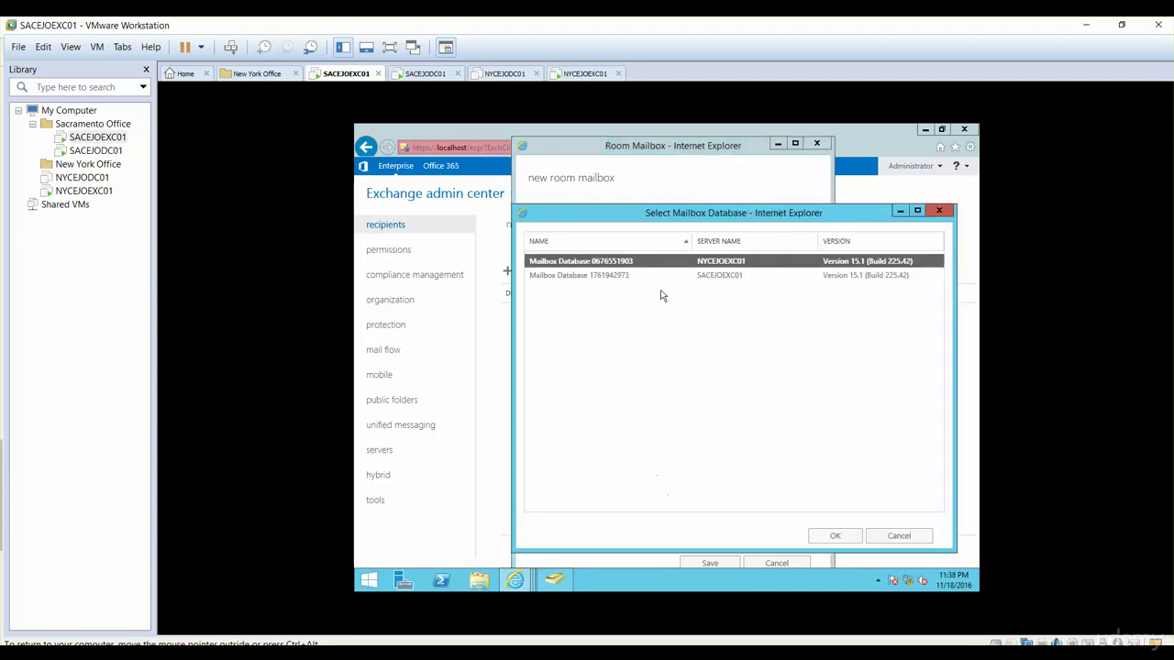
left_click(709, 277)
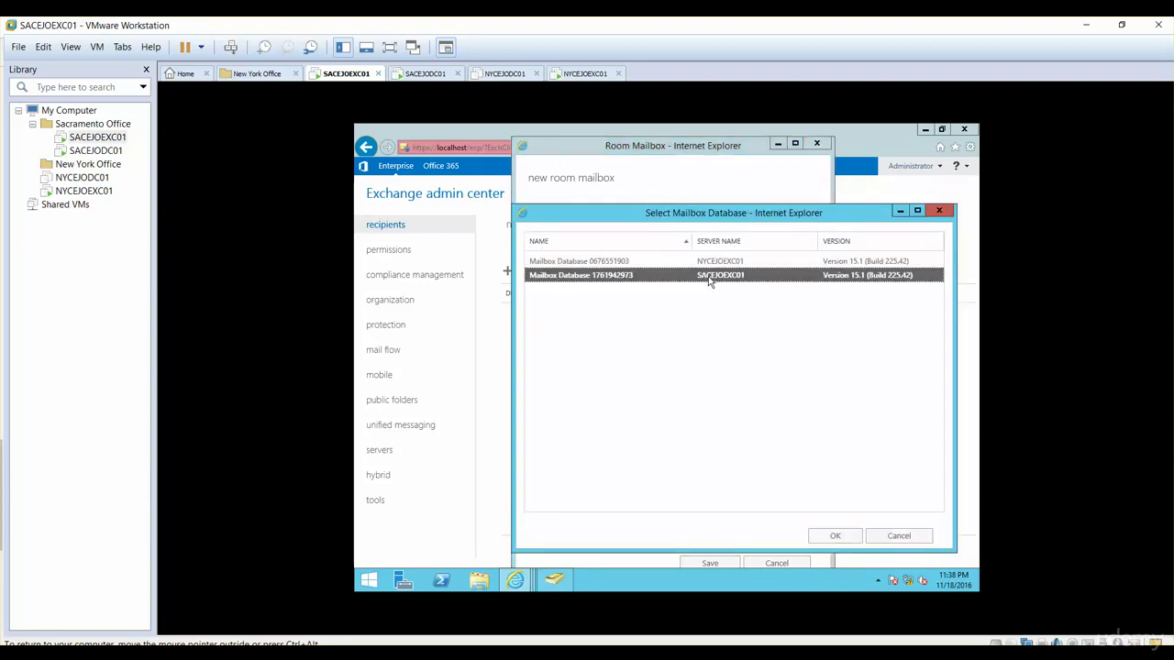
left_click(836, 537)
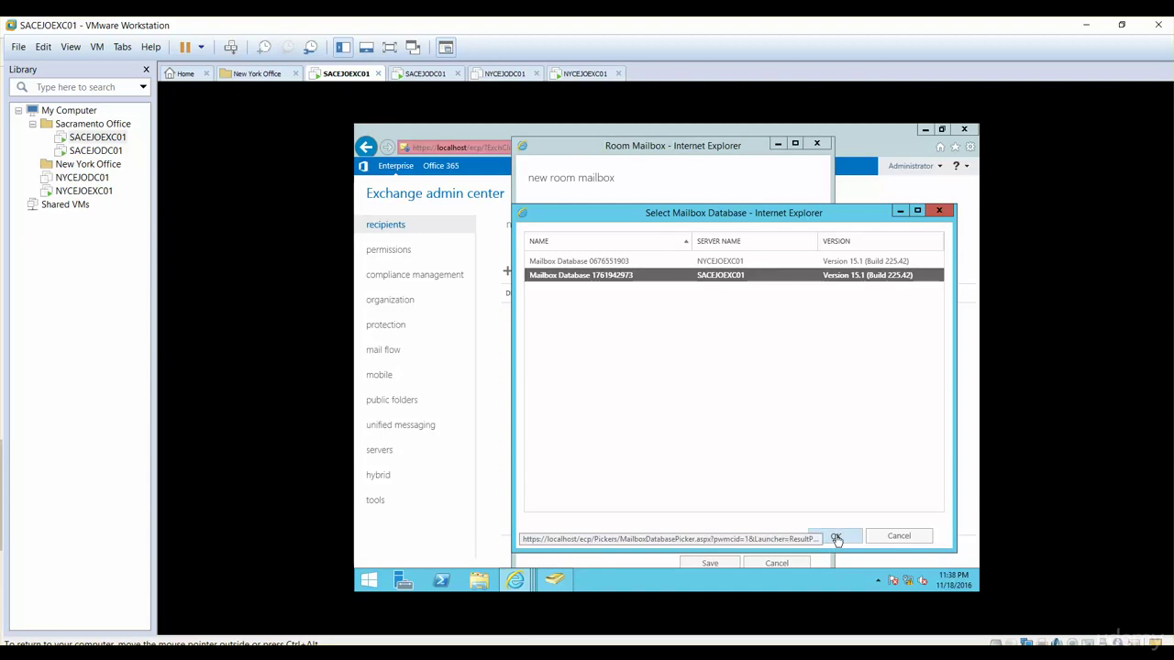
left_click(709, 564)
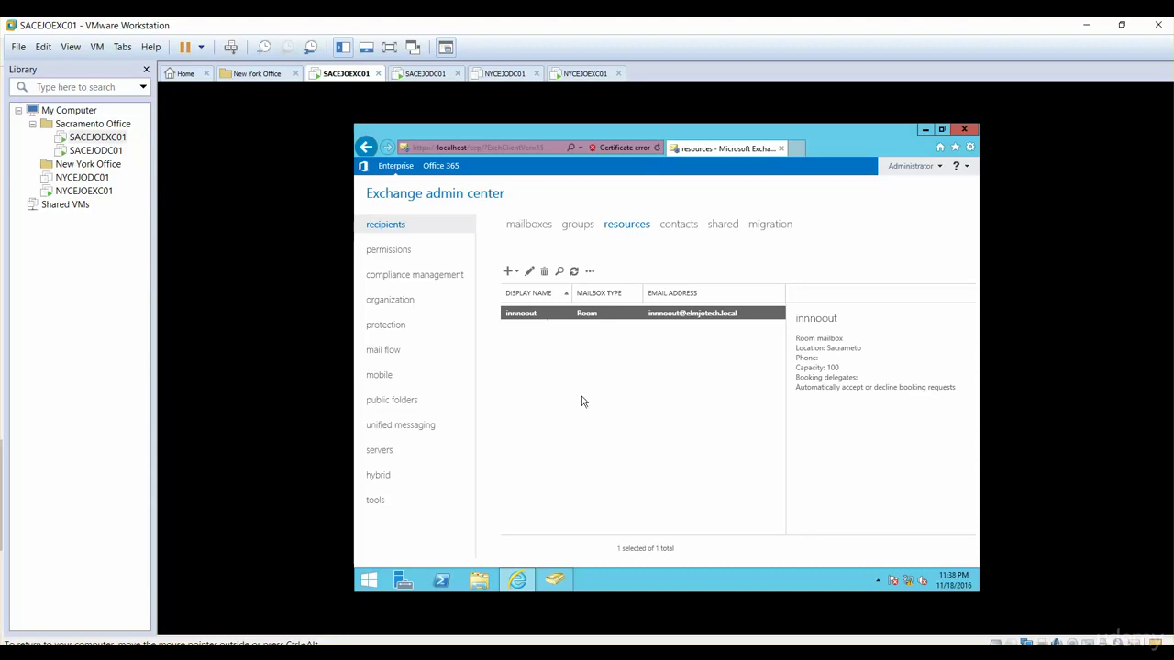
- Bring up the new-resource menu in the resources list
left_click(517, 272)
- Start a new equipment mailbox named project1 with alias project1
left_click(516, 307)
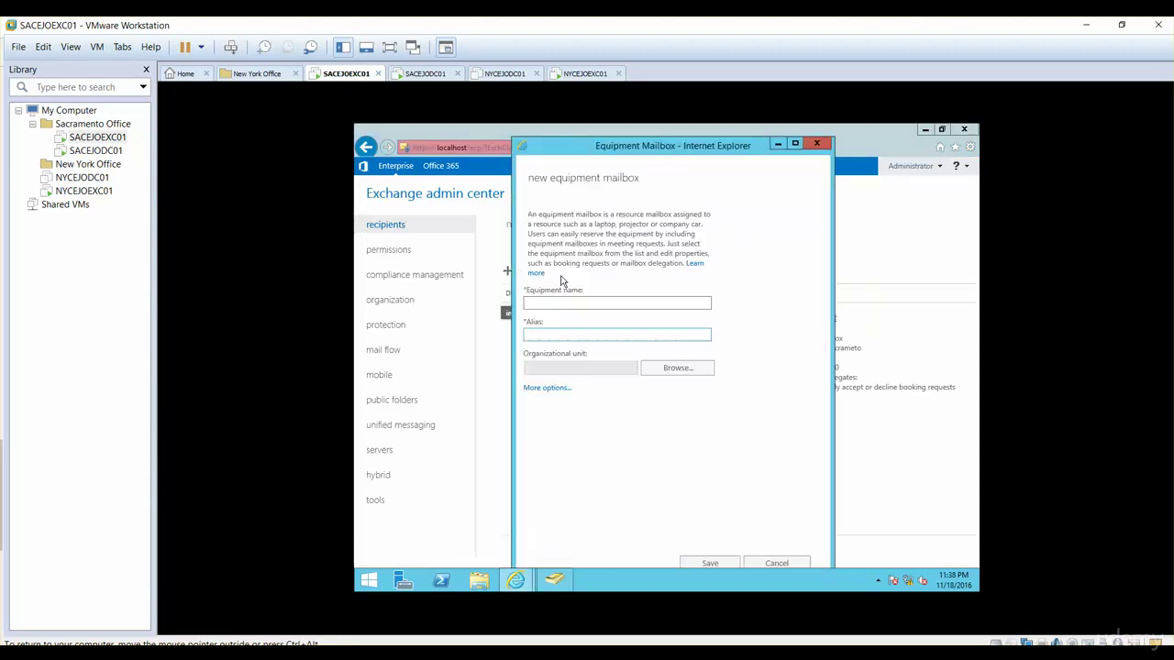
type("project1")
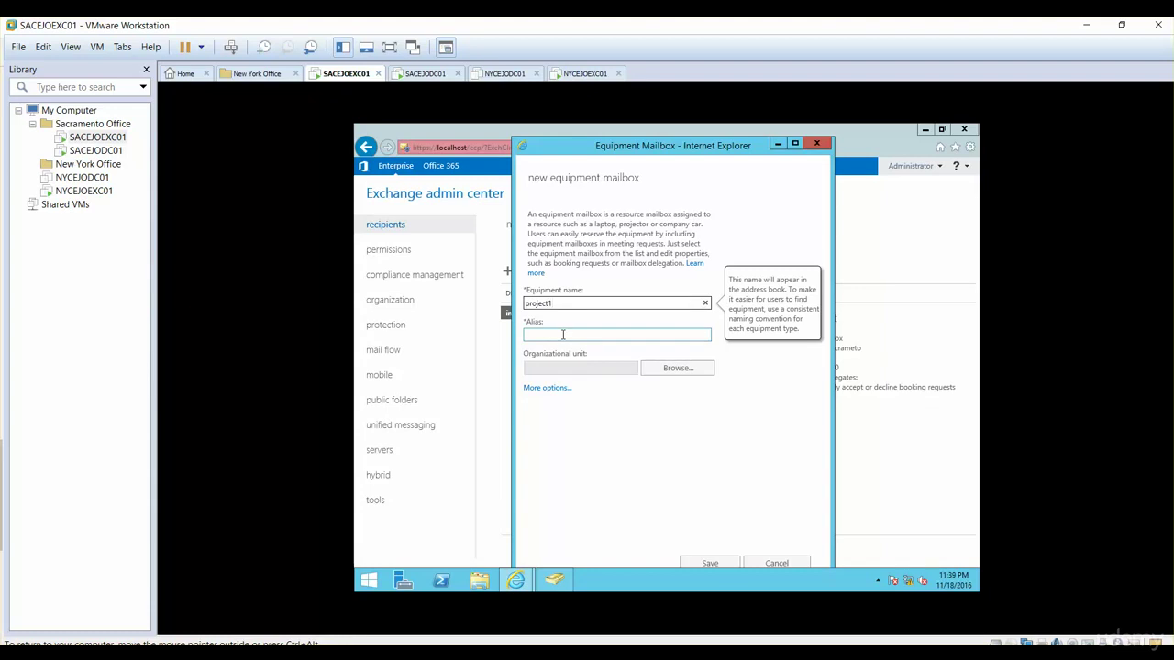
left_click(563, 335)
type("pr")
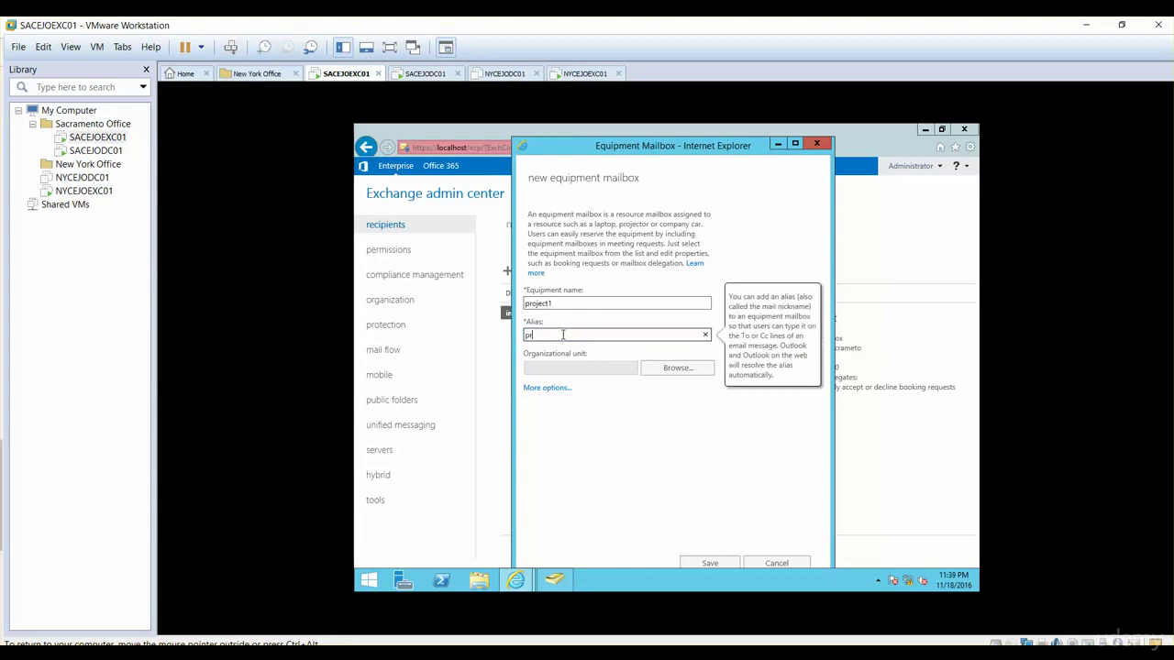
type("oject1")
left_click(668, 370)
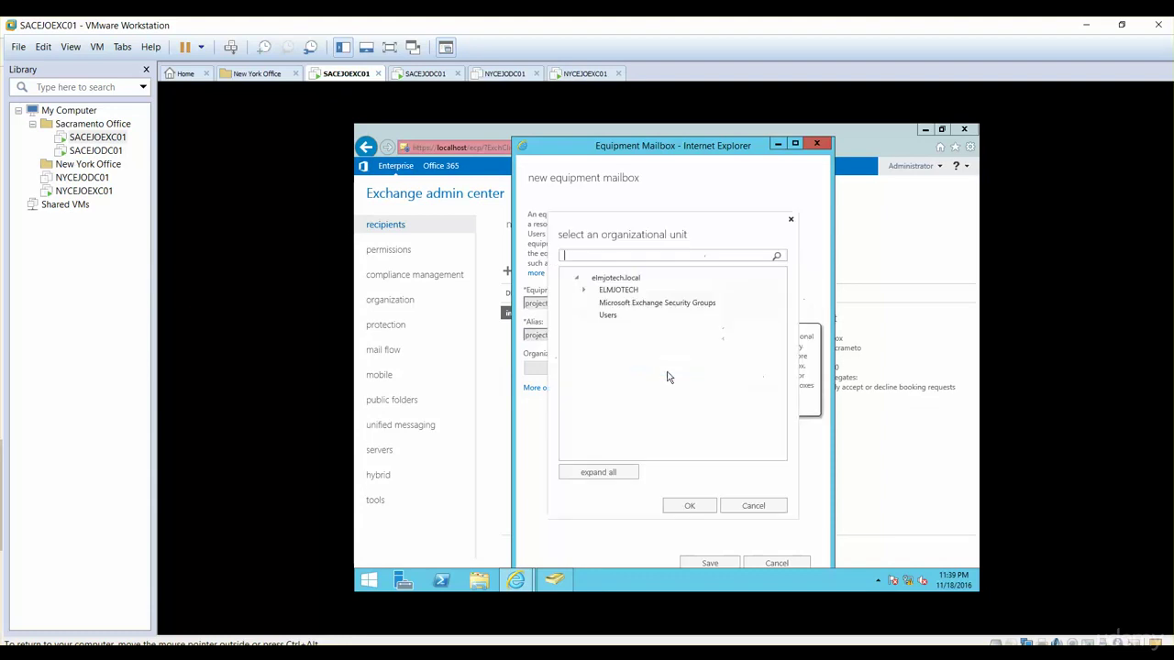
left_click(583, 291)
left_click(607, 327)
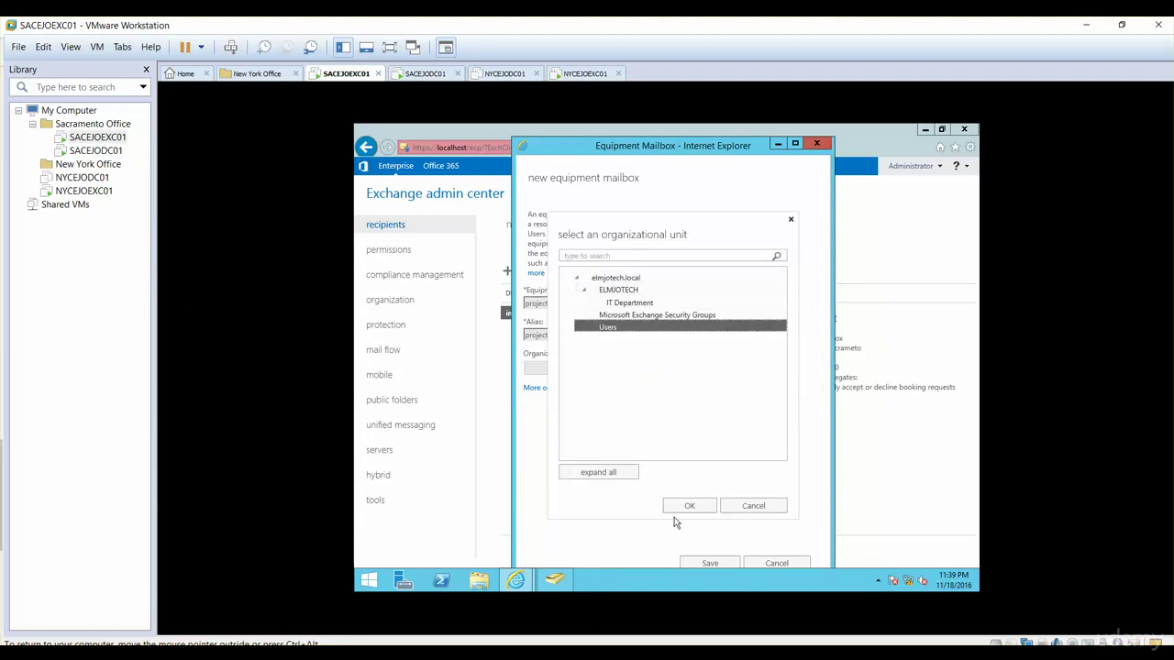
left_click(686, 506)
left_click(550, 392)
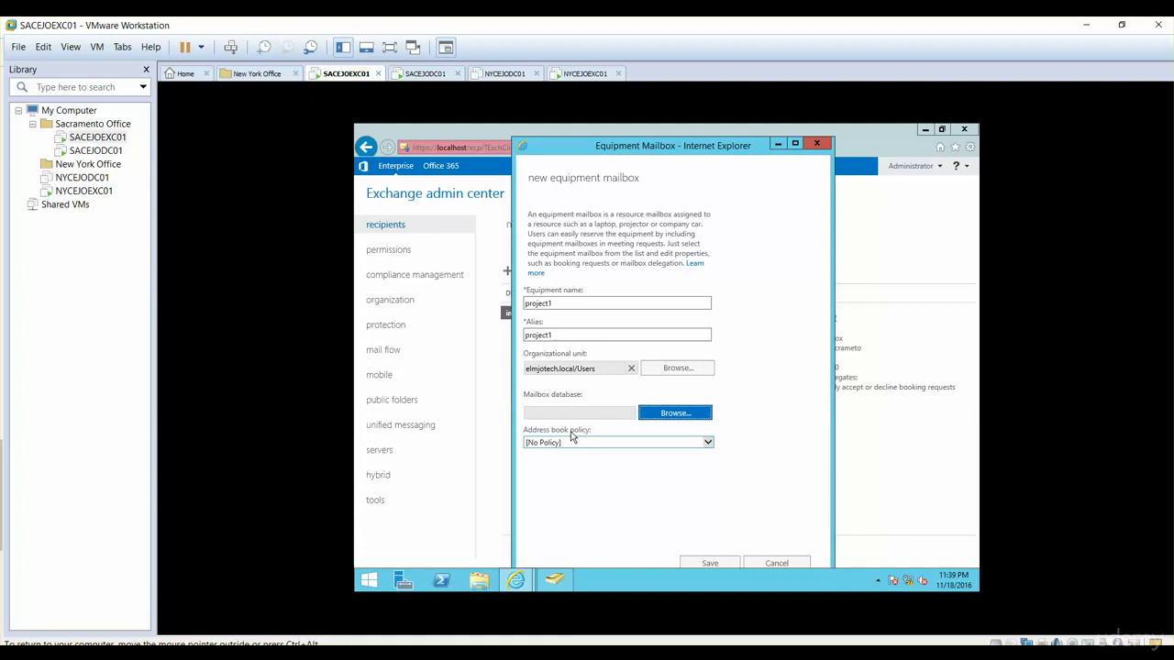
left_click(657, 422)
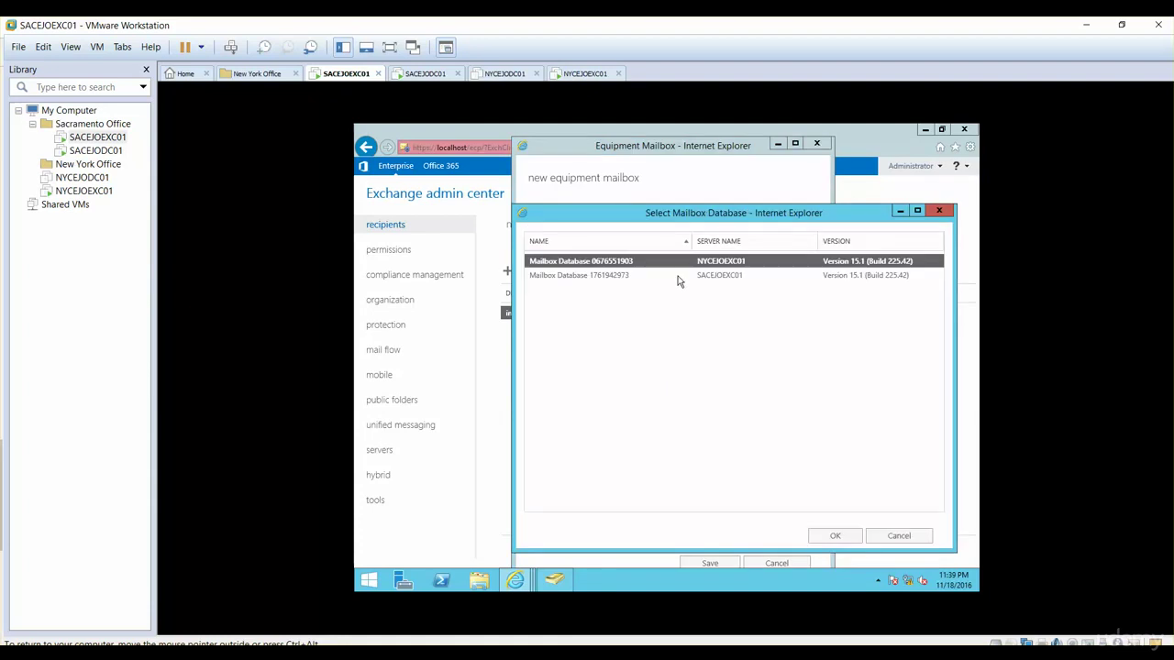
left_click(834, 535)
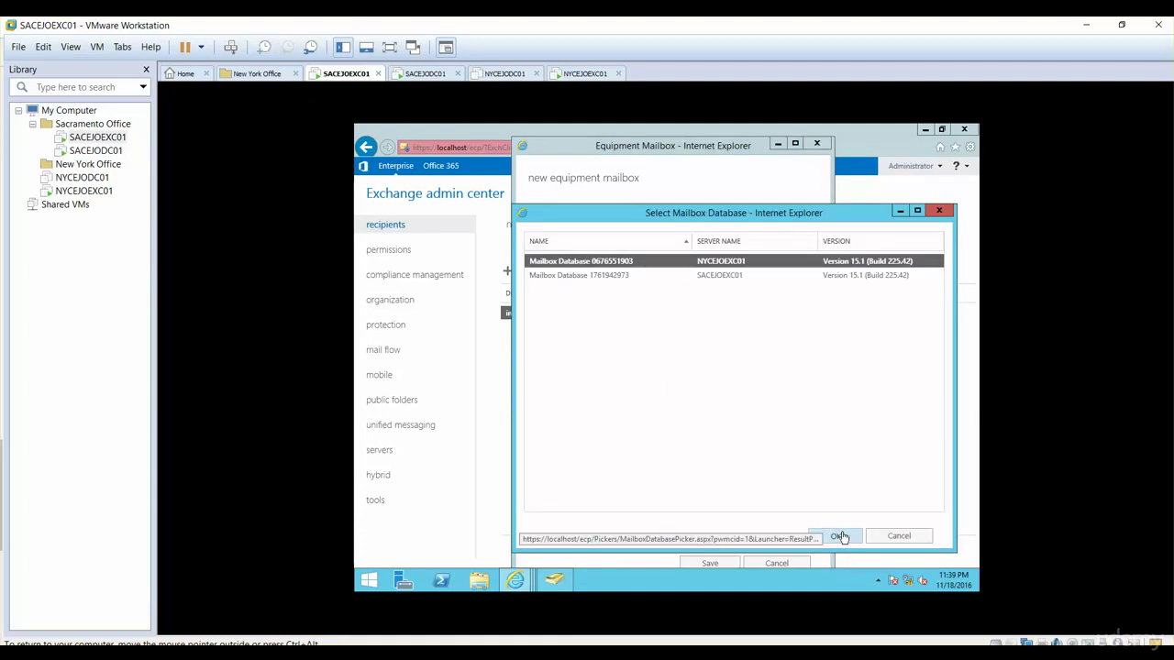
left_click(708, 562)
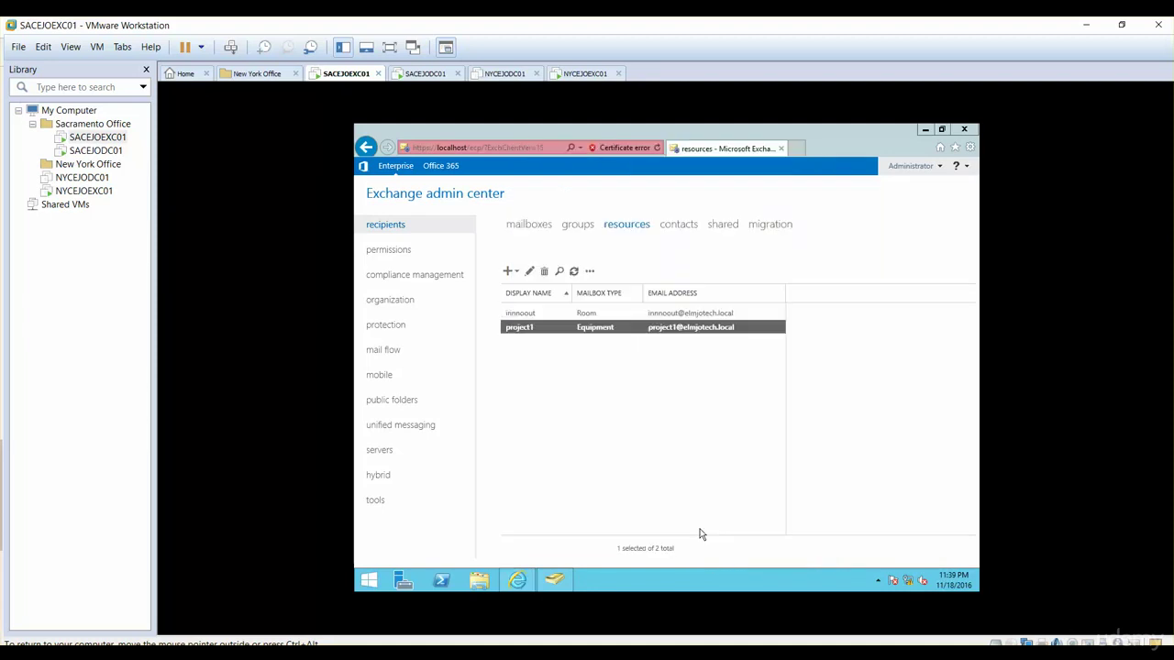